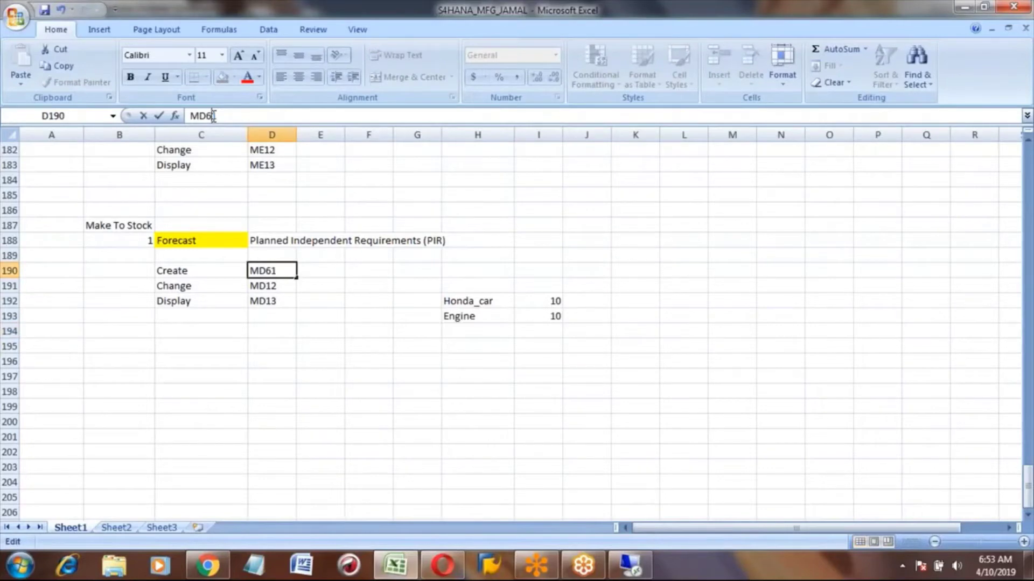
Step: Set the Make To Stock forecast transaction codes in D190 to D192 to MD61 for Create, MD62 for Change and MD63 for Display
key(Return)
click(213, 116)
key(BackSpace)
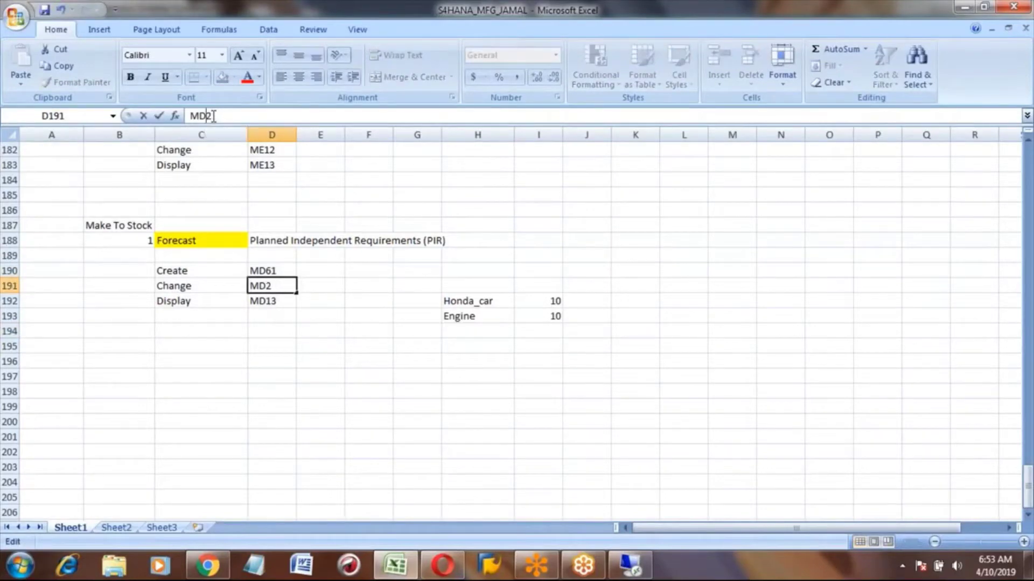
text(6)
key(Return)
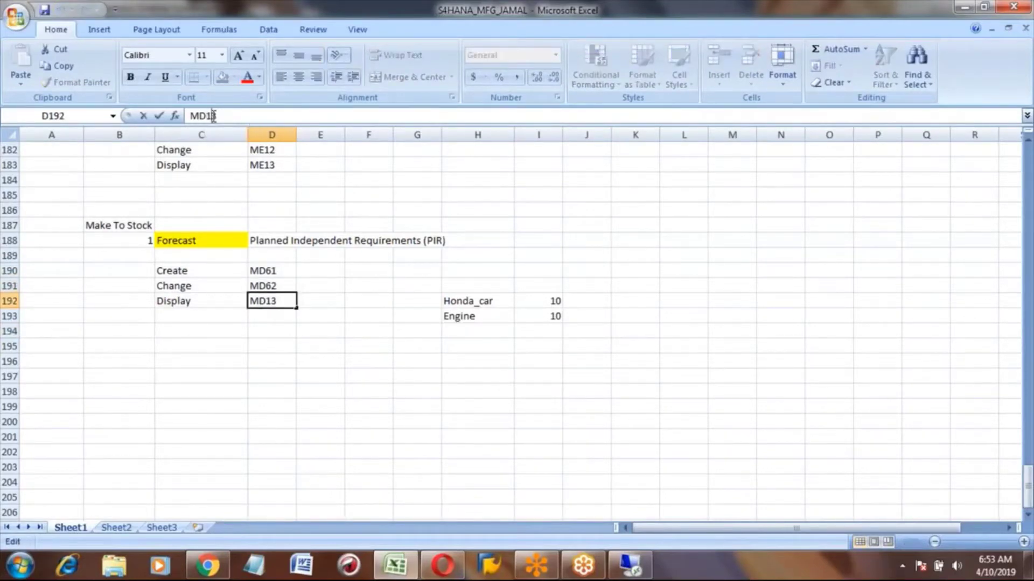
key(BackSpace)
text(6)
key(Return)
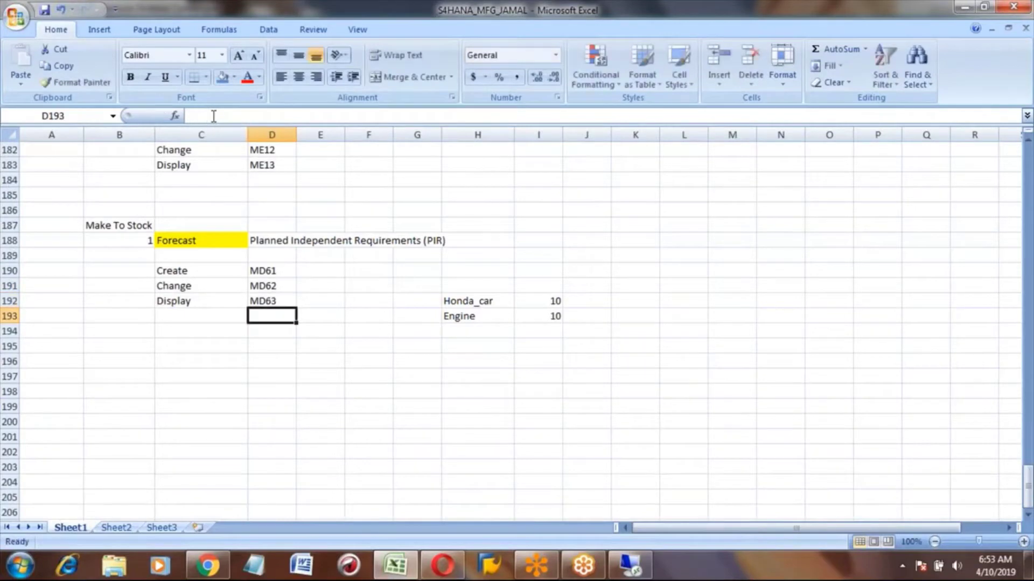
Step: Switch to the SAP remote desktop session and open transaction MD61 for creating planned independent requirements
key(alt+Tab)
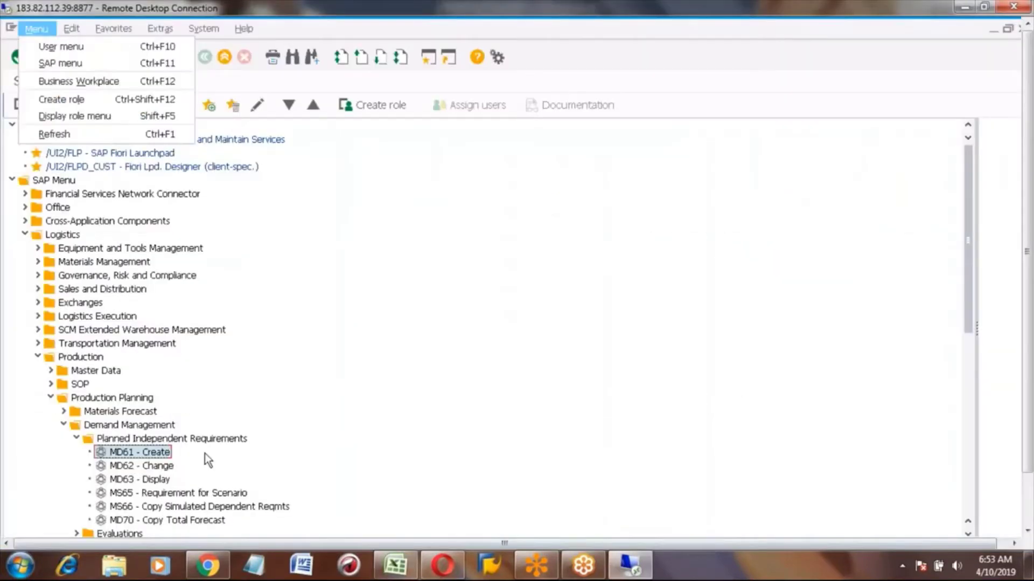
click(205, 454)
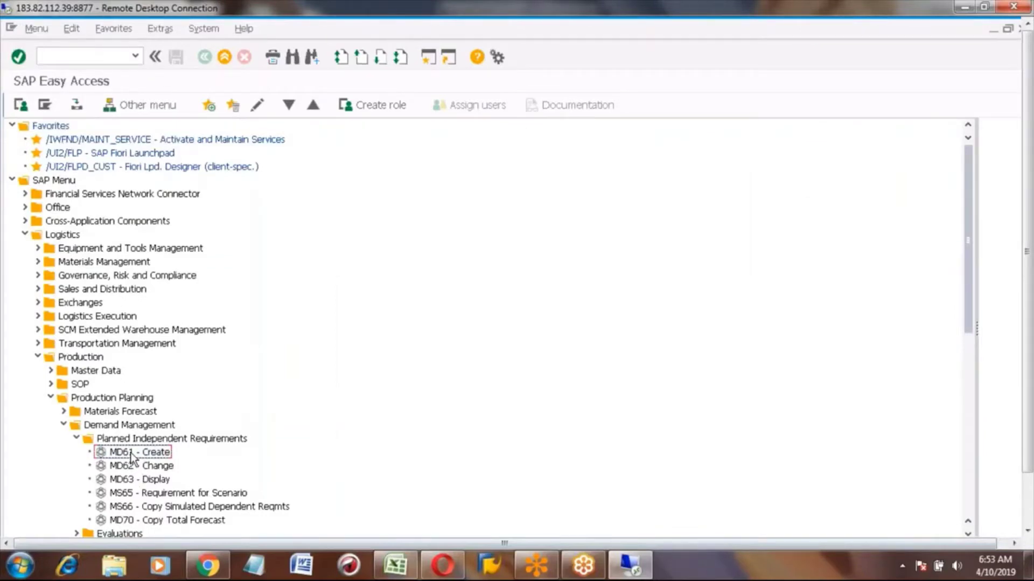
double_click(132, 453)
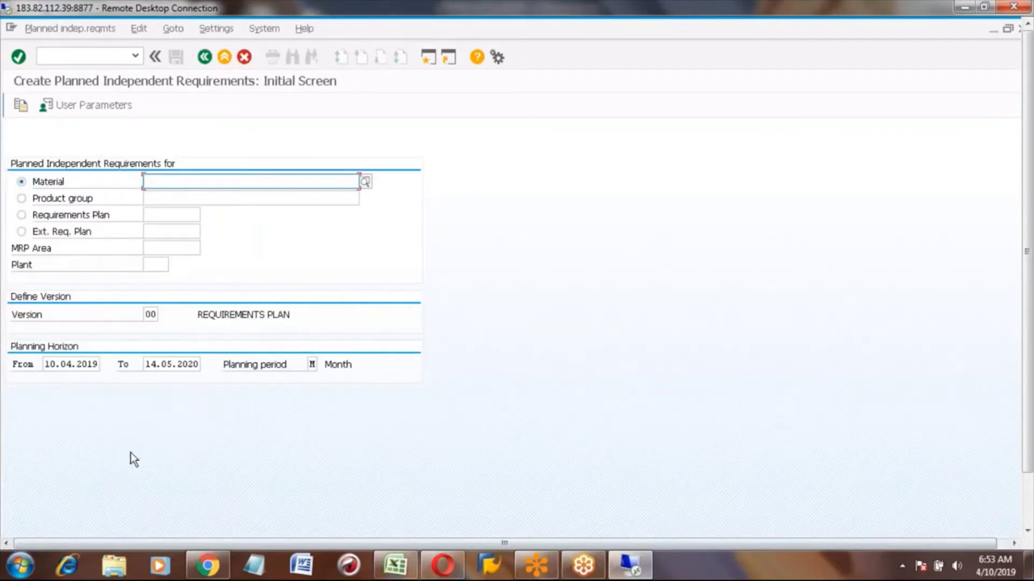
Step: Enter HONDA_CAR as the material and 3001 as the plant for the planned independent requirements
click(187, 184)
text(HON)
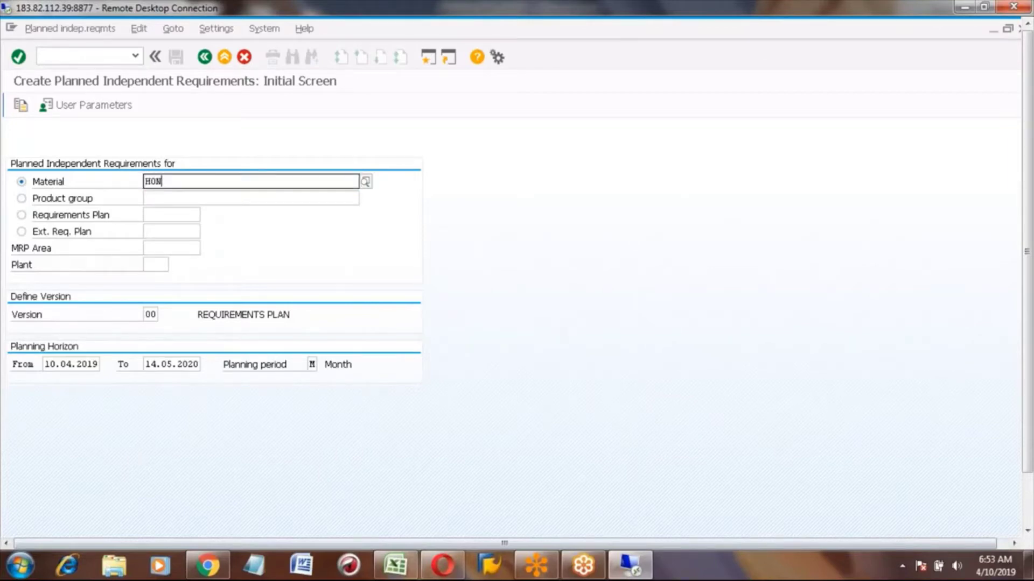
text(DA_)
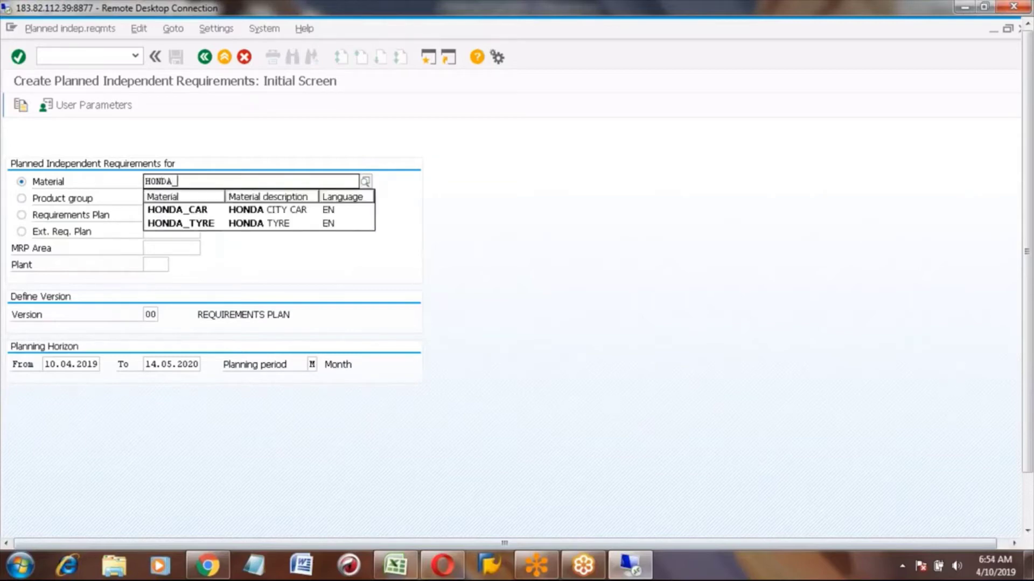
key(Down)
key(Return)
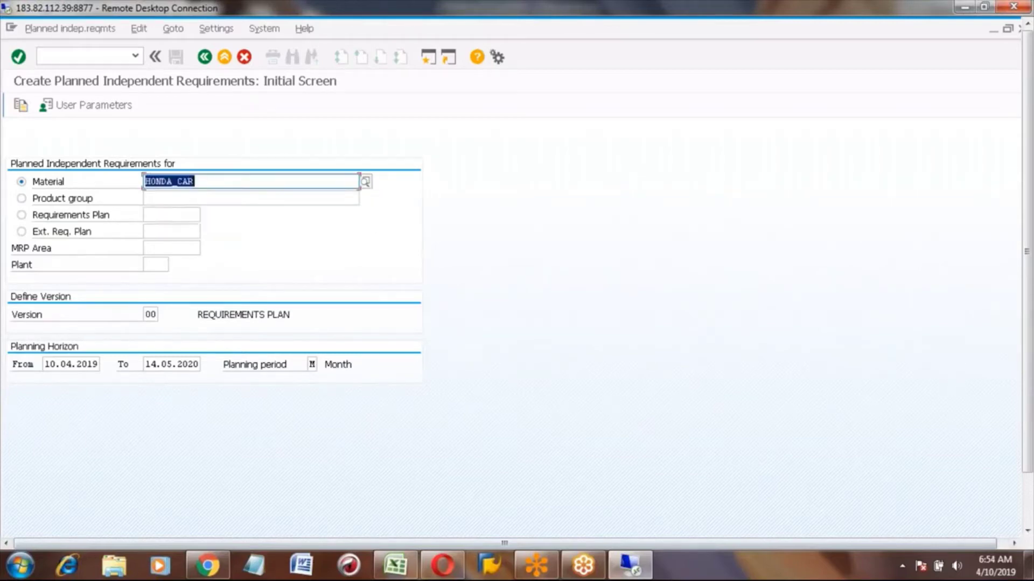
click(153, 264)
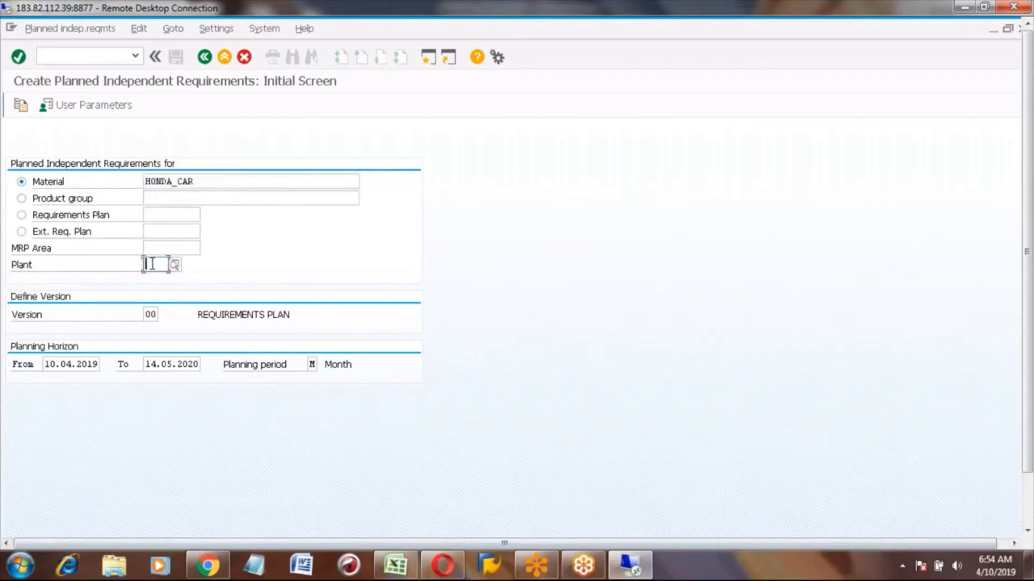
text(3001)
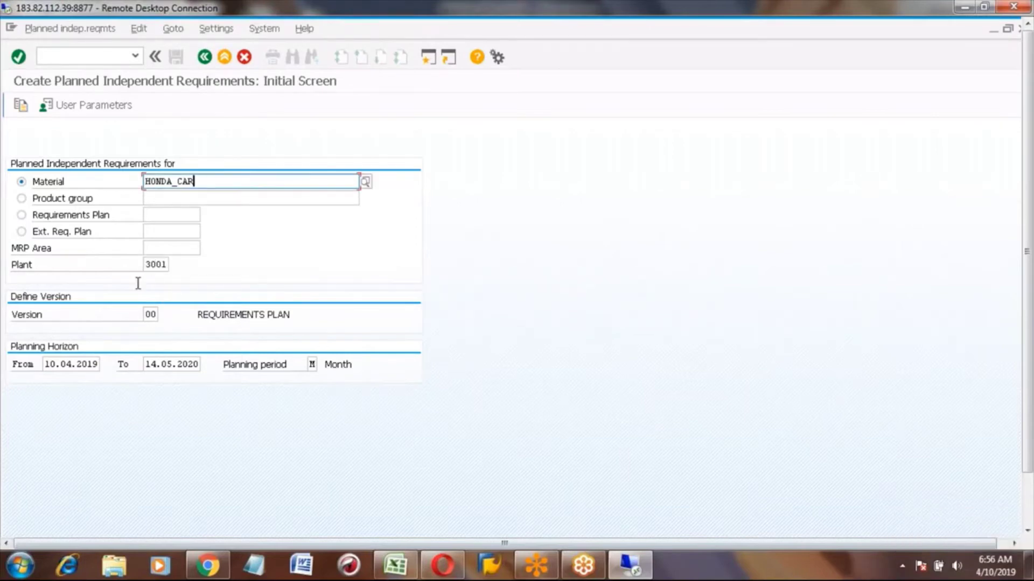
Step: Choose M (Month format) as the planning period and open the planning table for HONDA_CAR
click(47, 366)
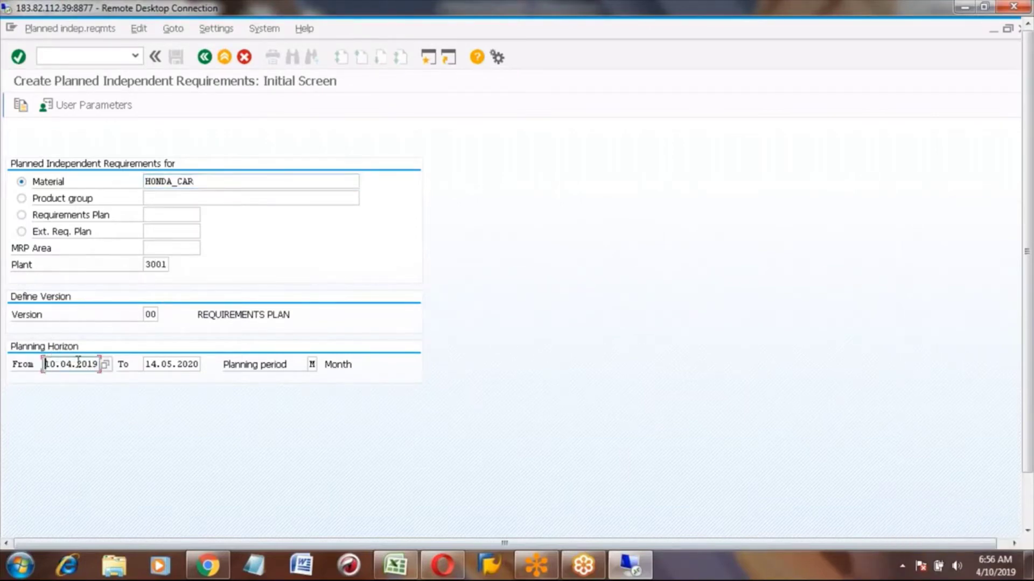
click(78, 364)
click(166, 365)
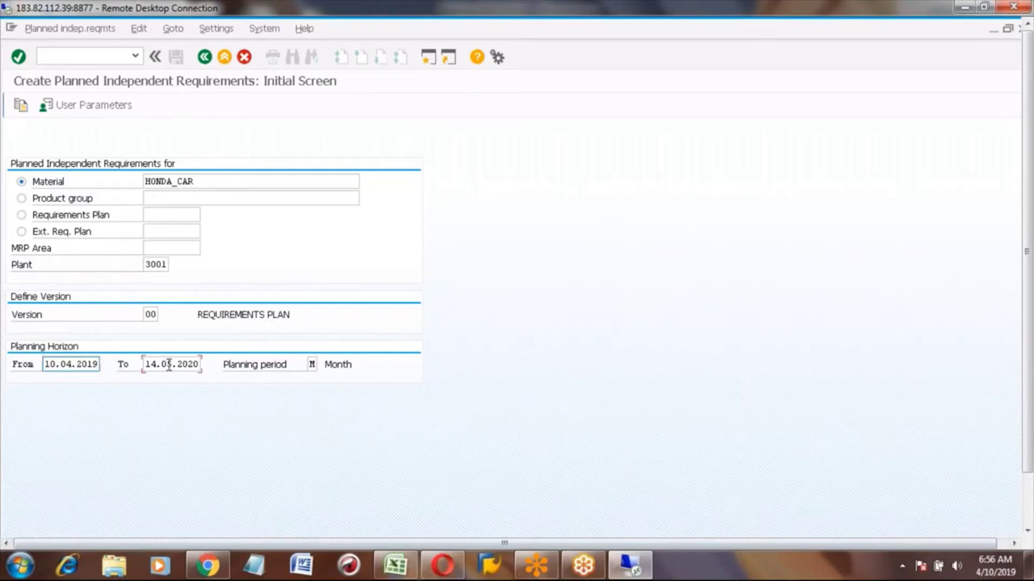
click(312, 366)
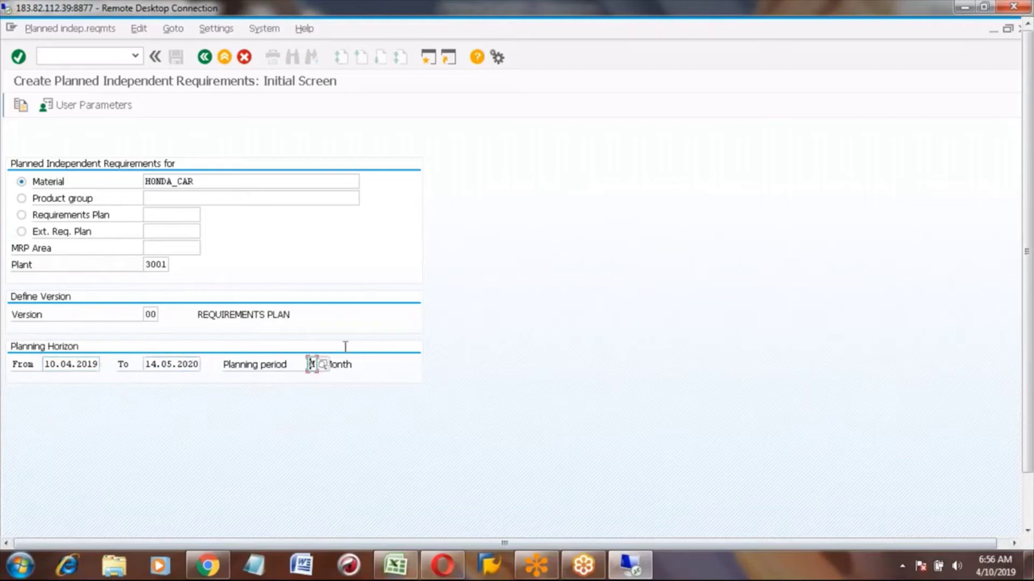
click(324, 365)
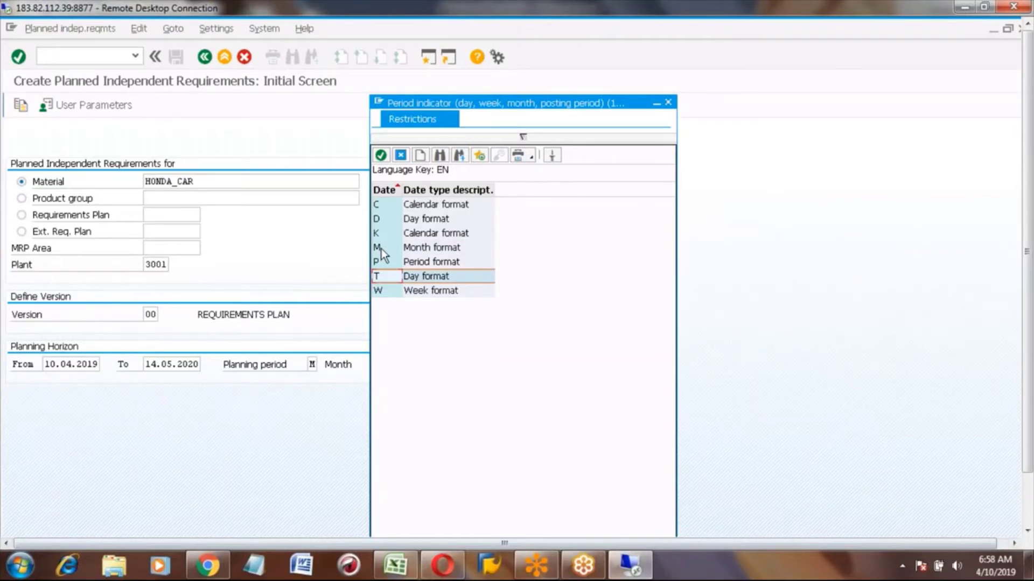
double_click(381, 249)
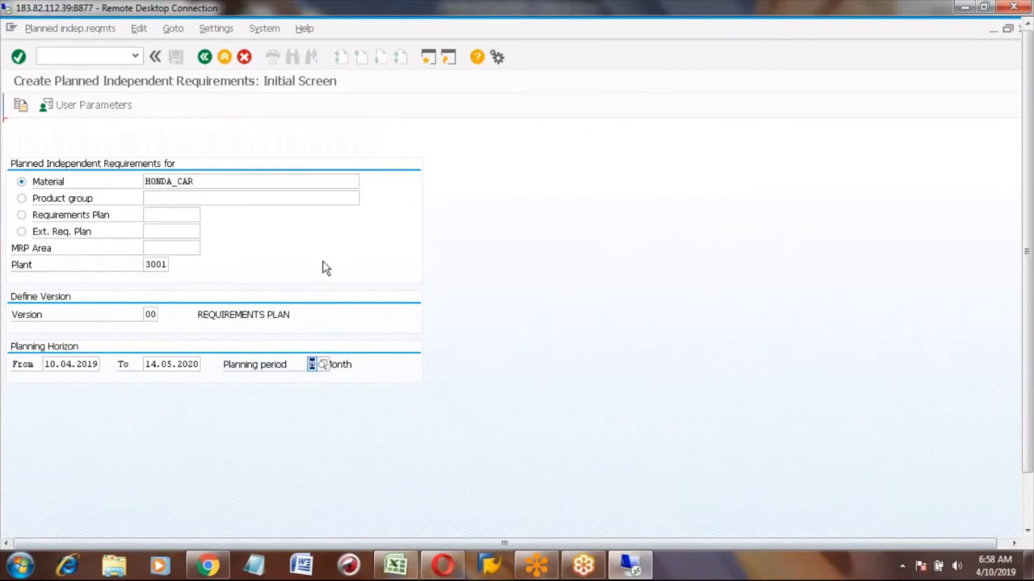
key(Return)
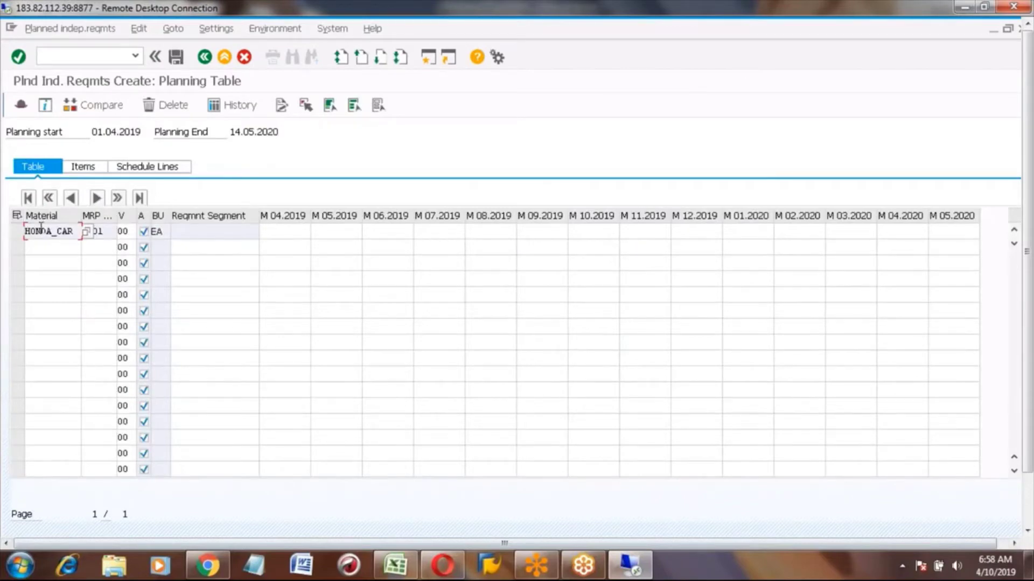
Step: Examine HONDA_CAR's MRP area and the monthly columns from 04.2019 through 05.2020 in the planning table
click(104, 232)
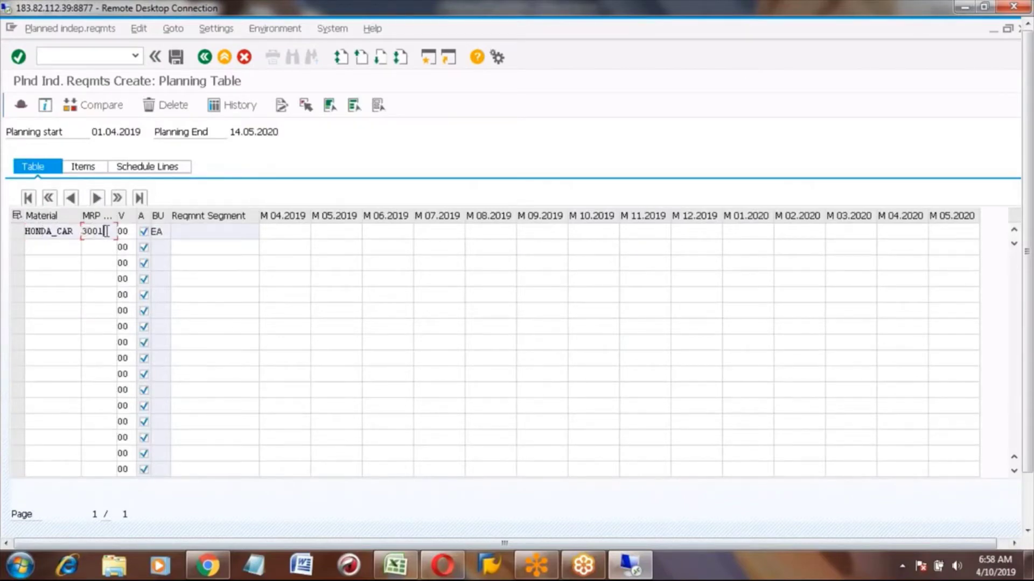
click(296, 215)
click(338, 215)
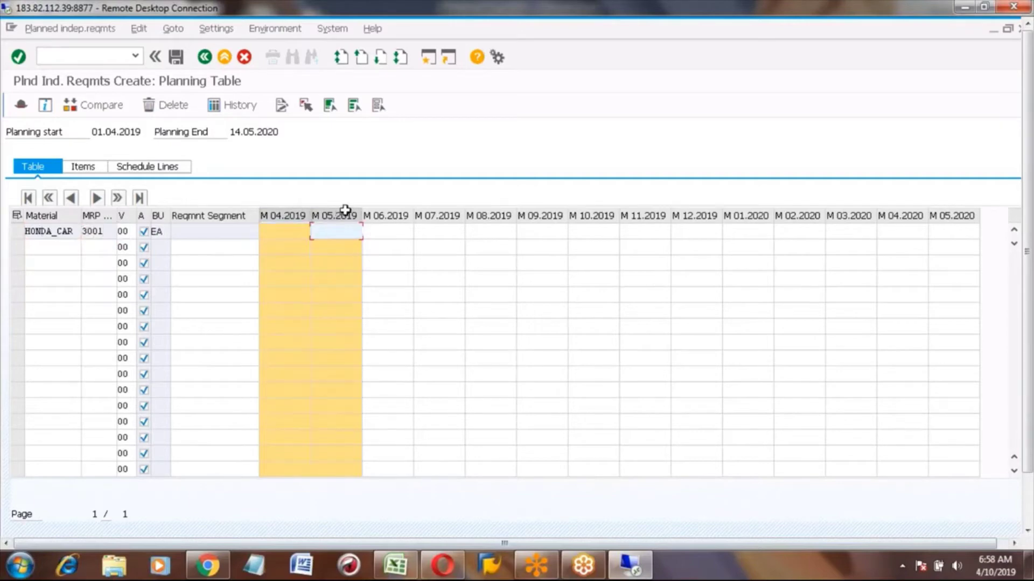
click(396, 214)
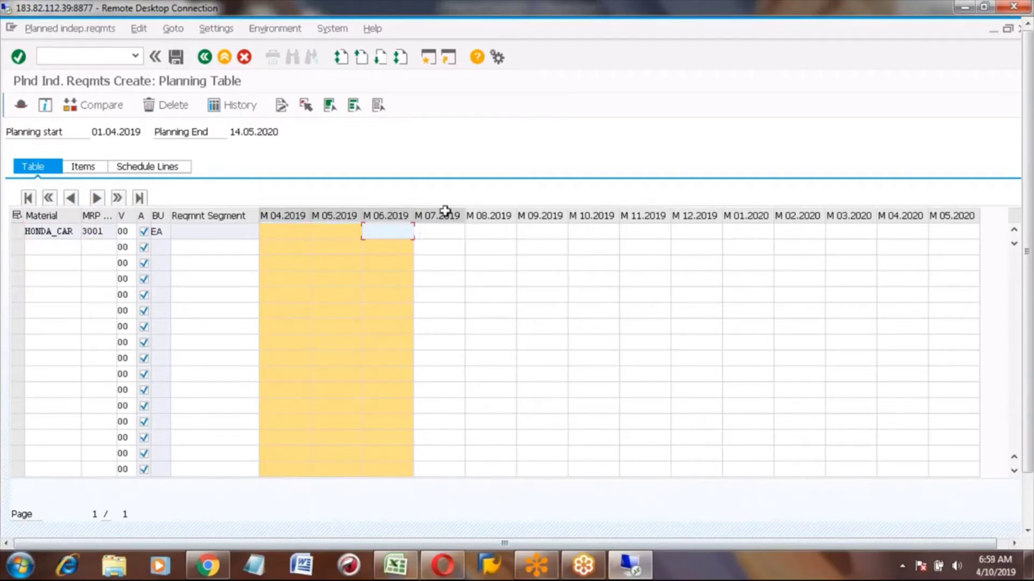
click(446, 212)
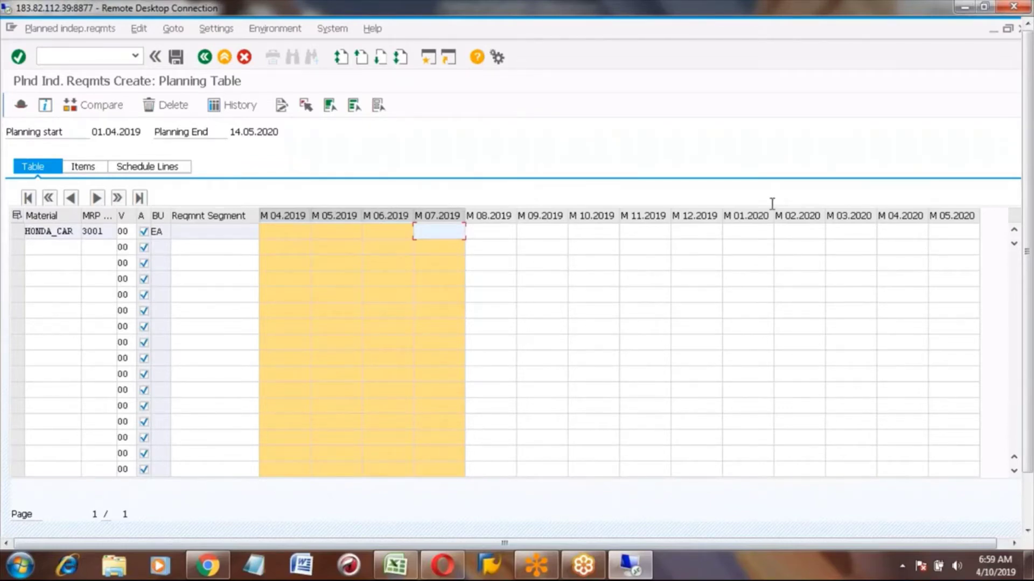
click(957, 216)
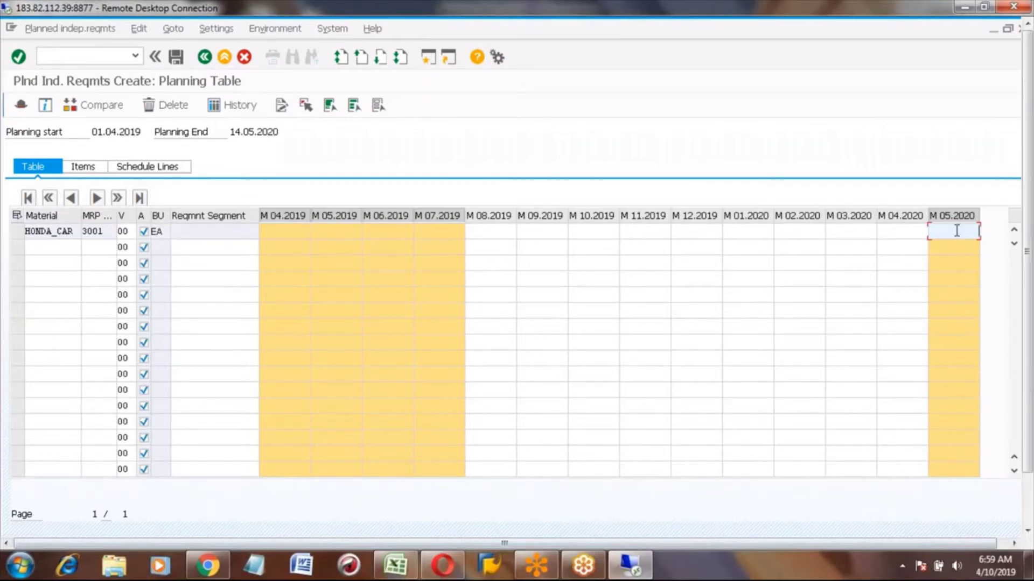
click(269, 233)
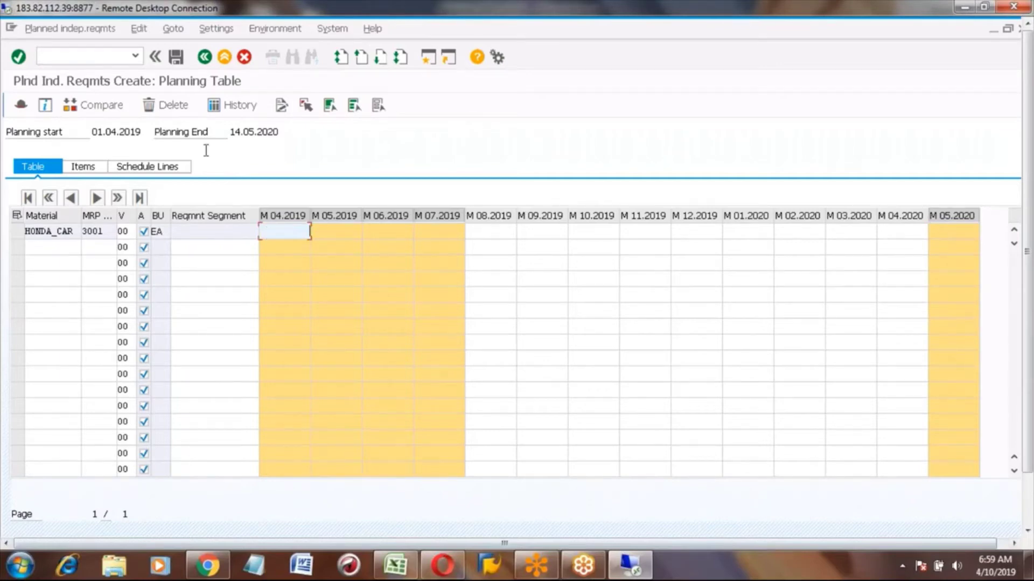
Step: Return to the initial screen without saving to check the planning horizon dates, and reopen the planning table
click(205, 57)
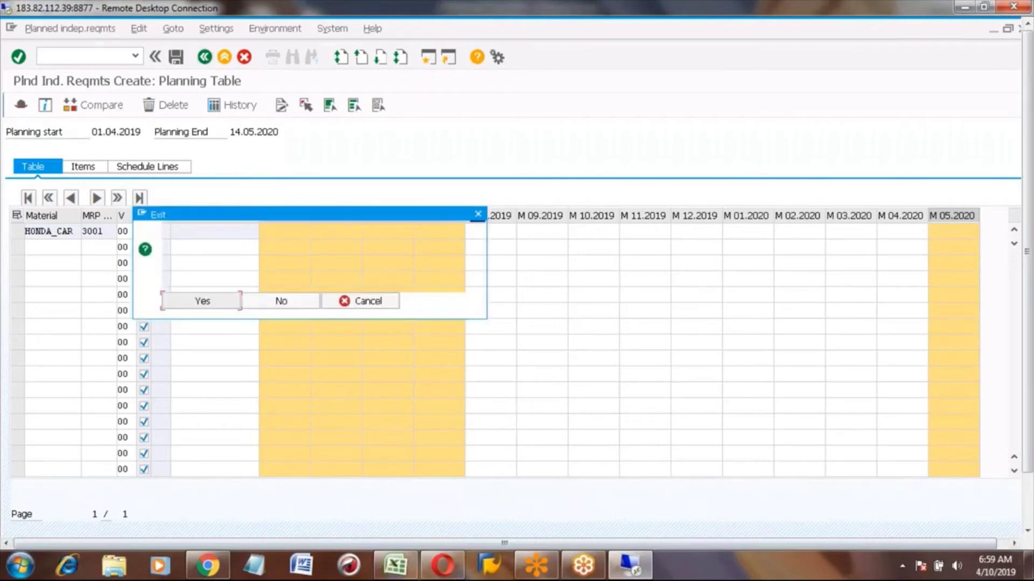
click(290, 300)
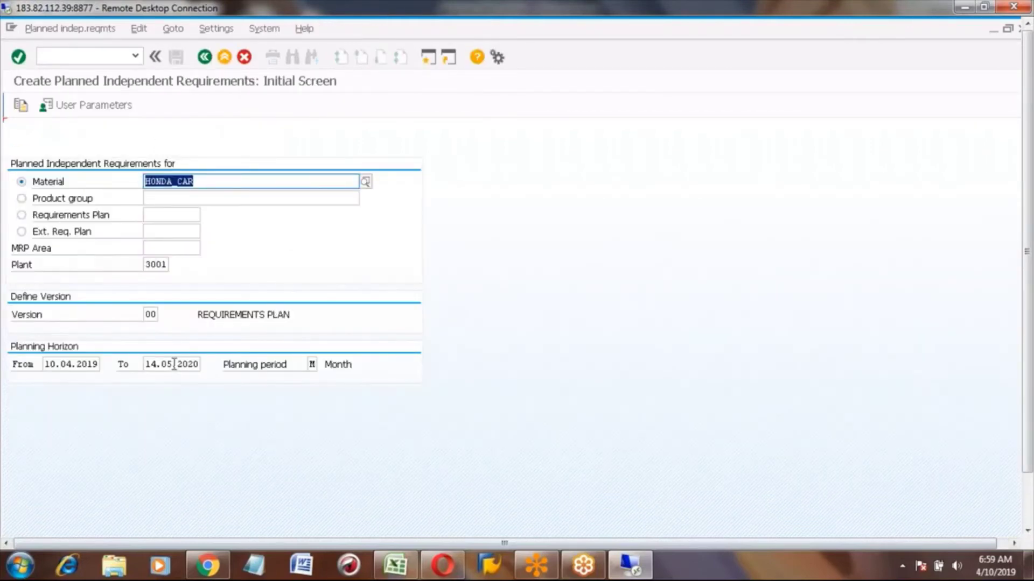
click(60, 365)
click(171, 365)
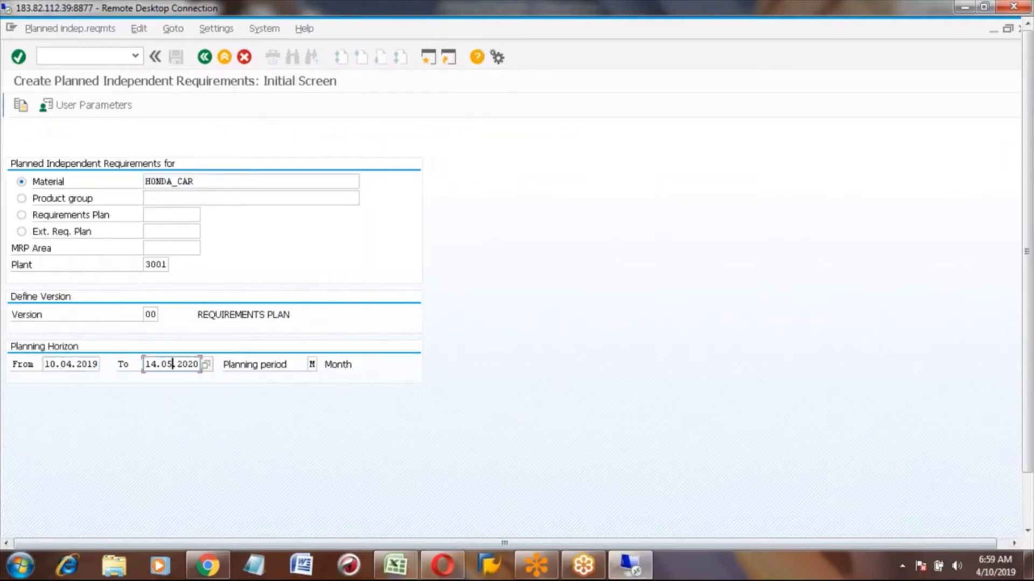
key(Return)
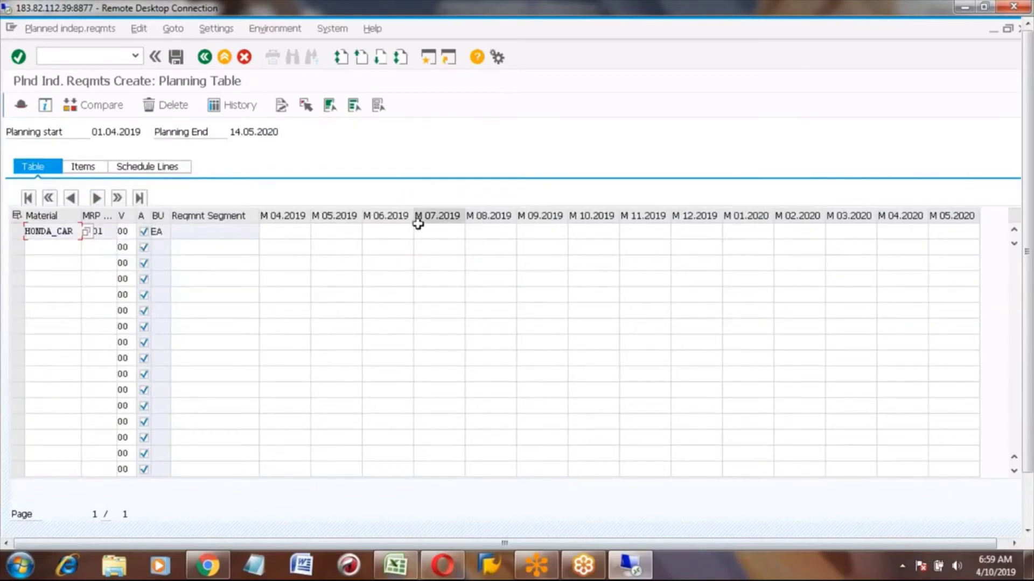
Step: Enter HONDA_CAR planned quantities of 100 for month 04.2019 and 110 for month 05.2019
click(285, 230)
text(100)
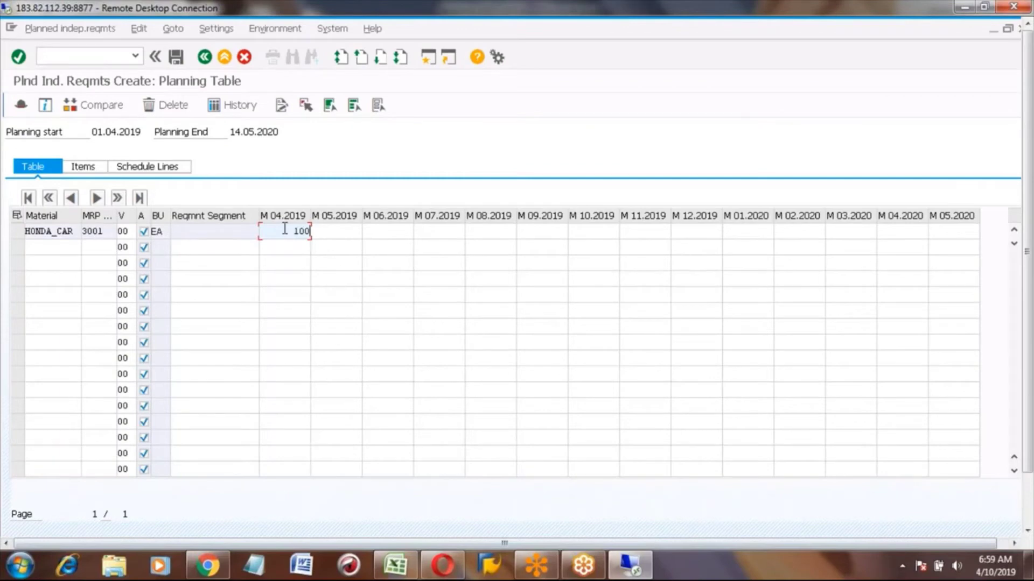
click(334, 233)
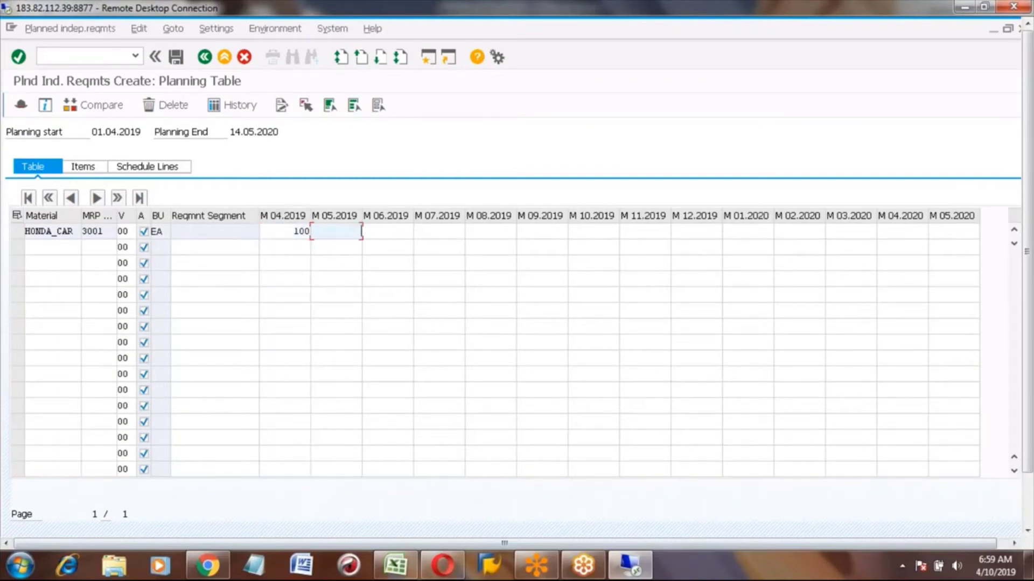
text(110)
click(386, 232)
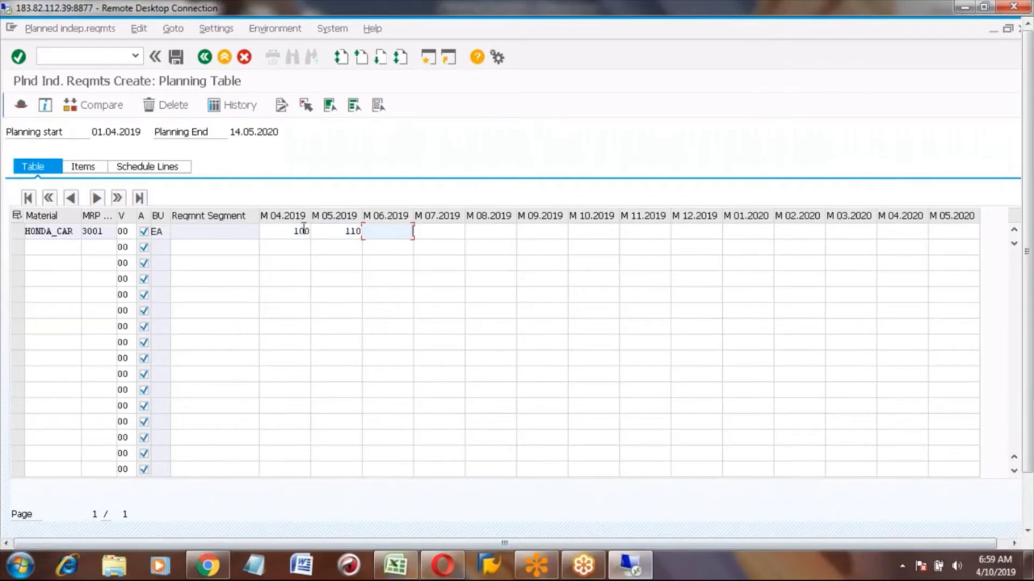
Step: Review the April and May 2019 quantities and enter a planned quantity of 150 for month 06.2019
click(295, 232)
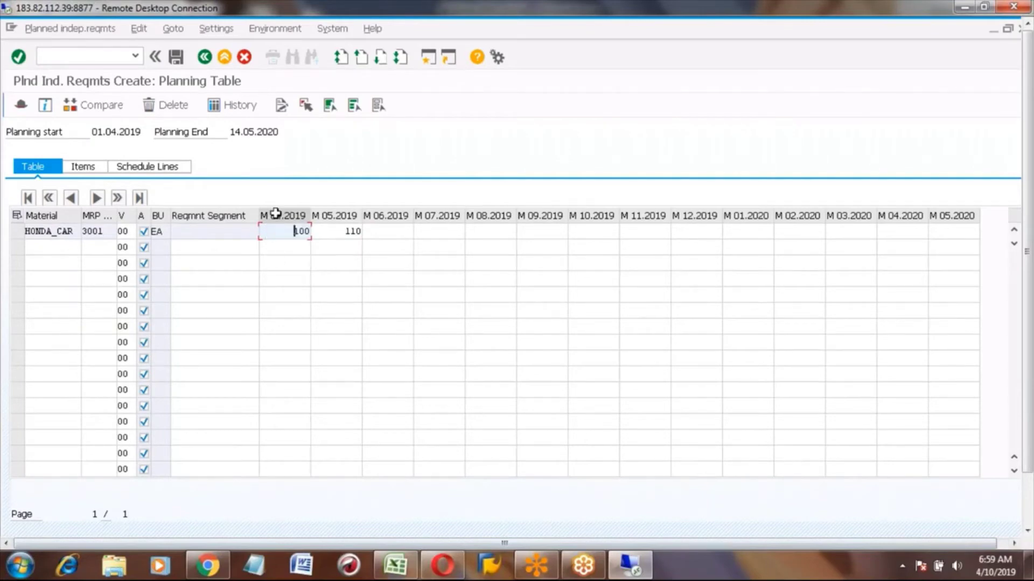
click(275, 214)
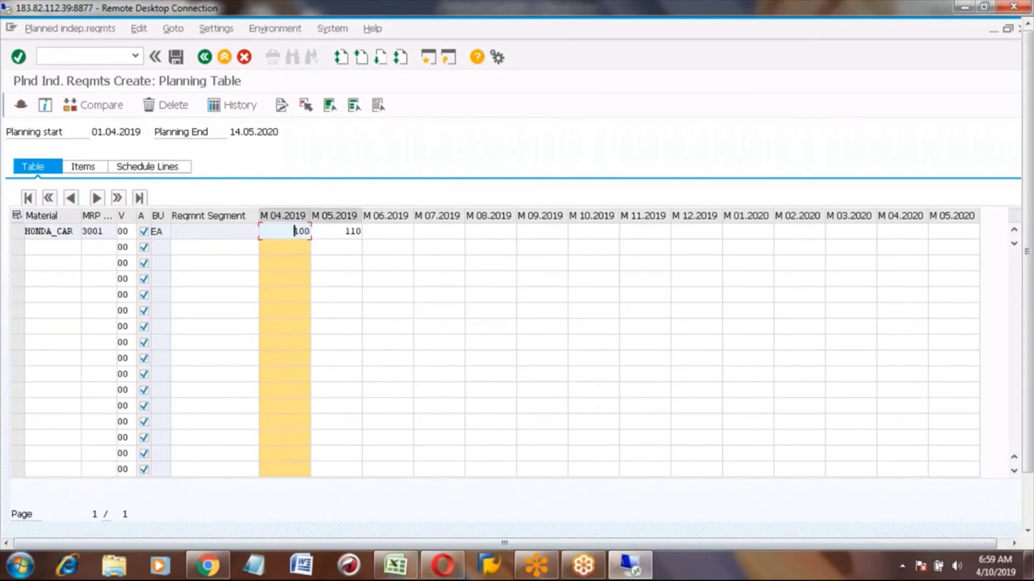
click(335, 215)
click(339, 229)
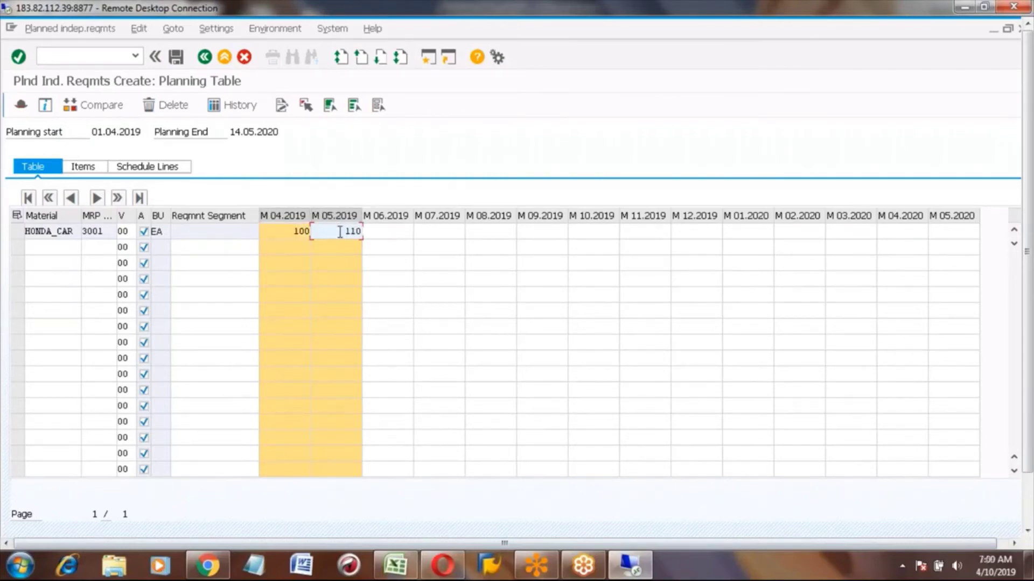
click(380, 233)
text(150)
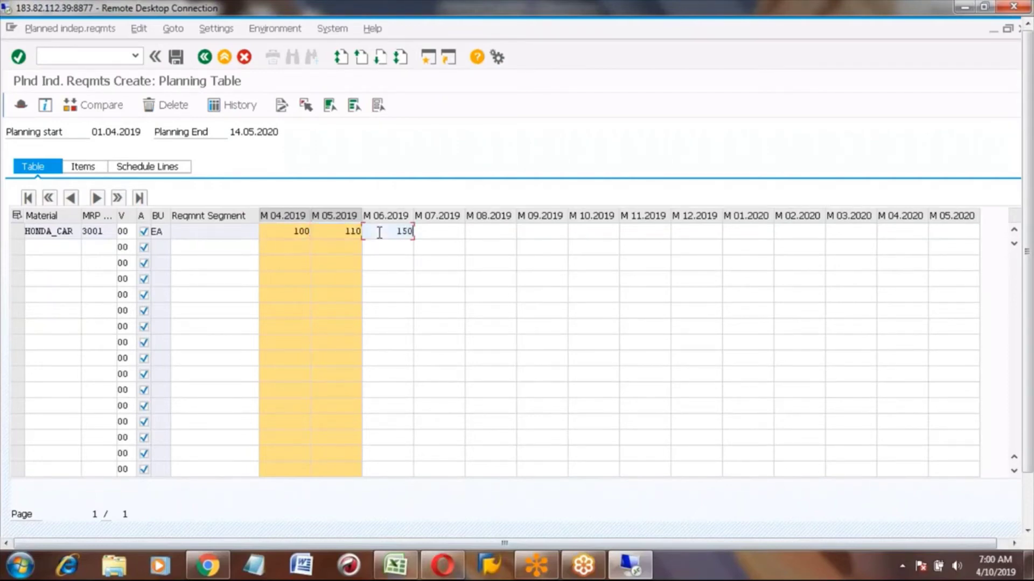
click(443, 230)
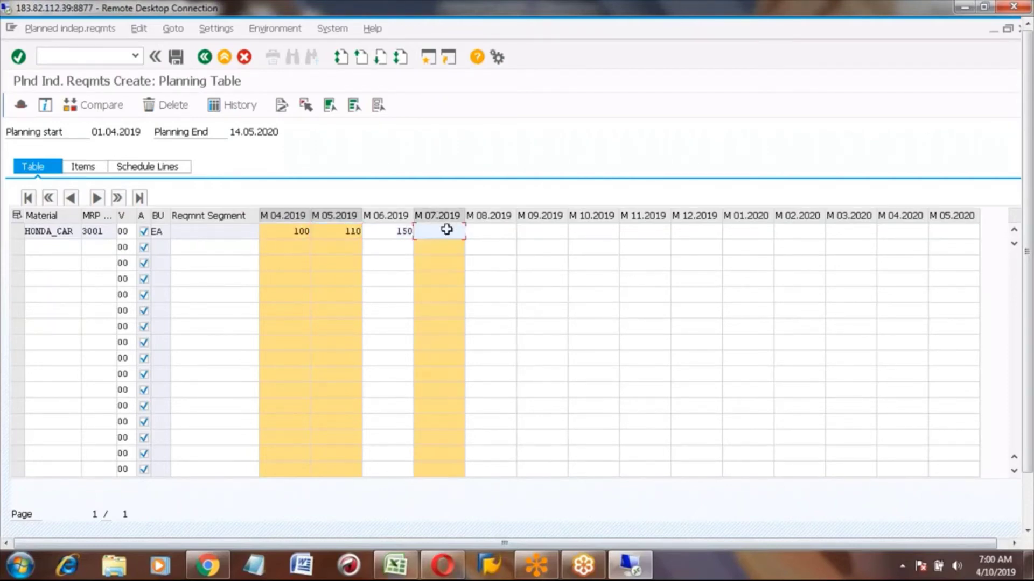
Step: Enter a HONDA_CAR planned quantity of 100 for month 07.2019
text(100)
key(Return)
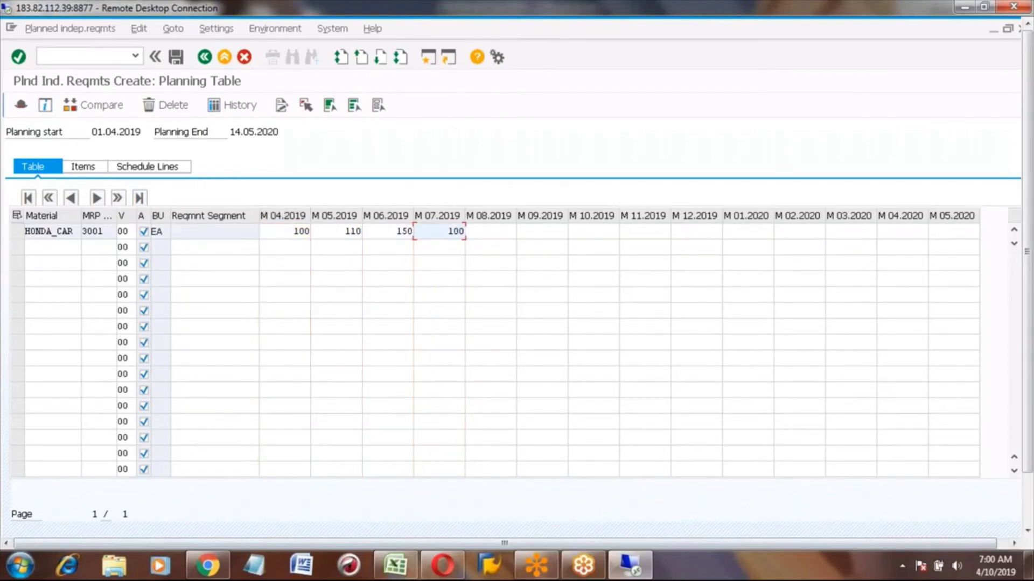
Step: Review the list of available requirements versions for the HONDA_CAR row and close it without choosing another version
click(130, 232)
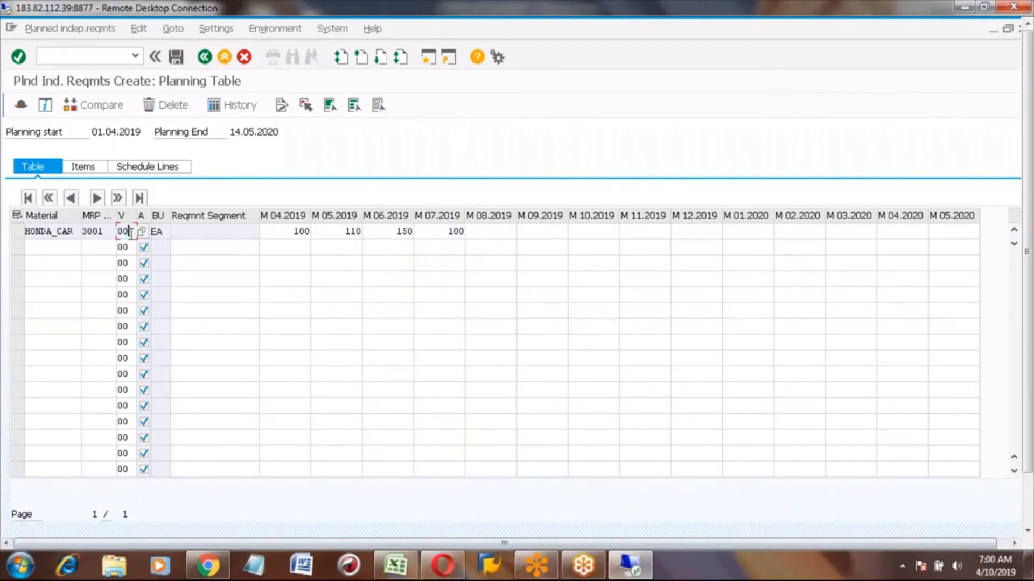
double_click(130, 231)
key(F4)
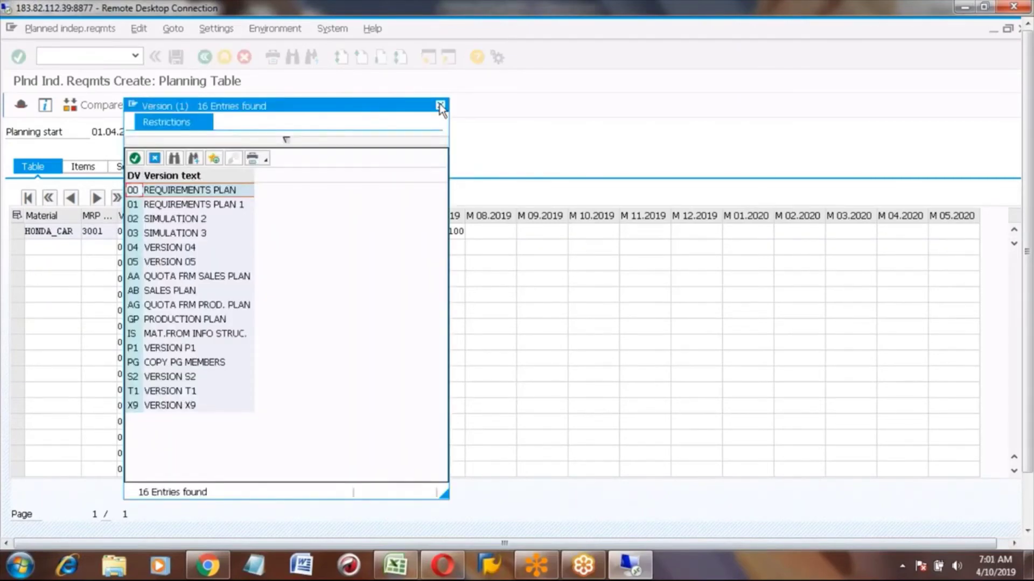
click(440, 106)
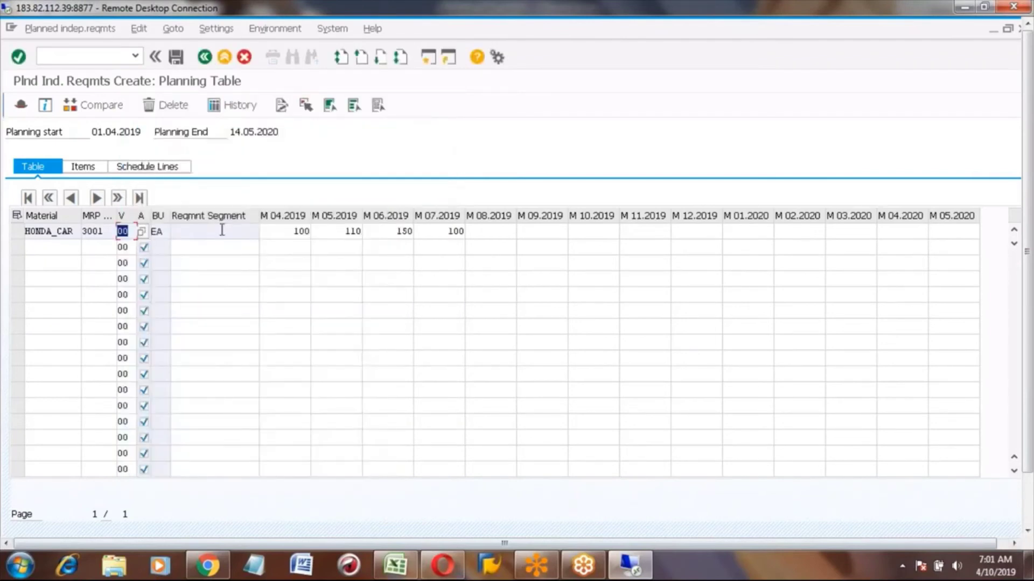
Step: Examine the requirement segment and MRP area fields in the HONDA_CAR row, keeping MRP area 3001
click(222, 230)
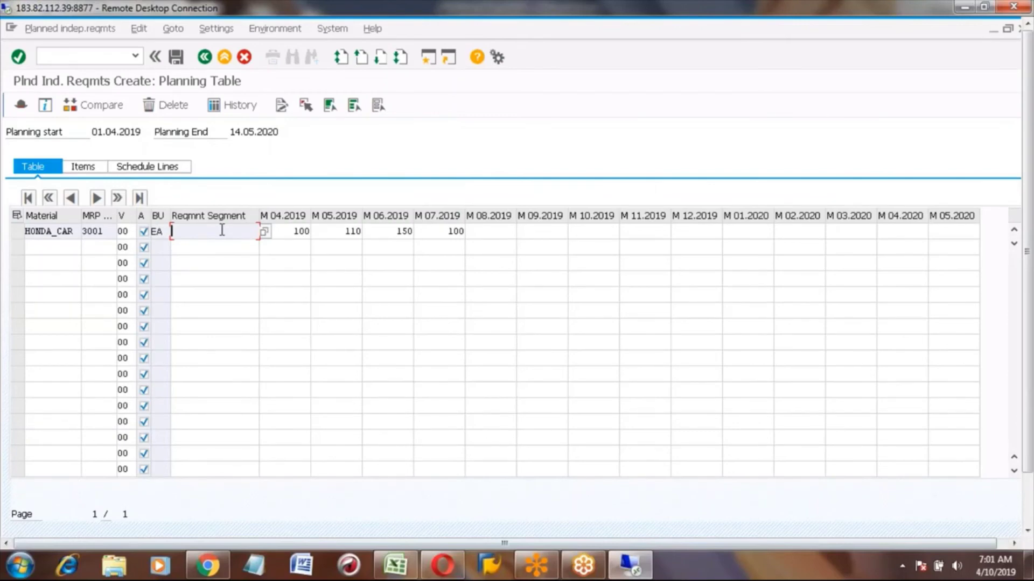
click(109, 232)
key(shift+Left)
key(shift+Left)
key(shift+Left)
key(shift+Left)
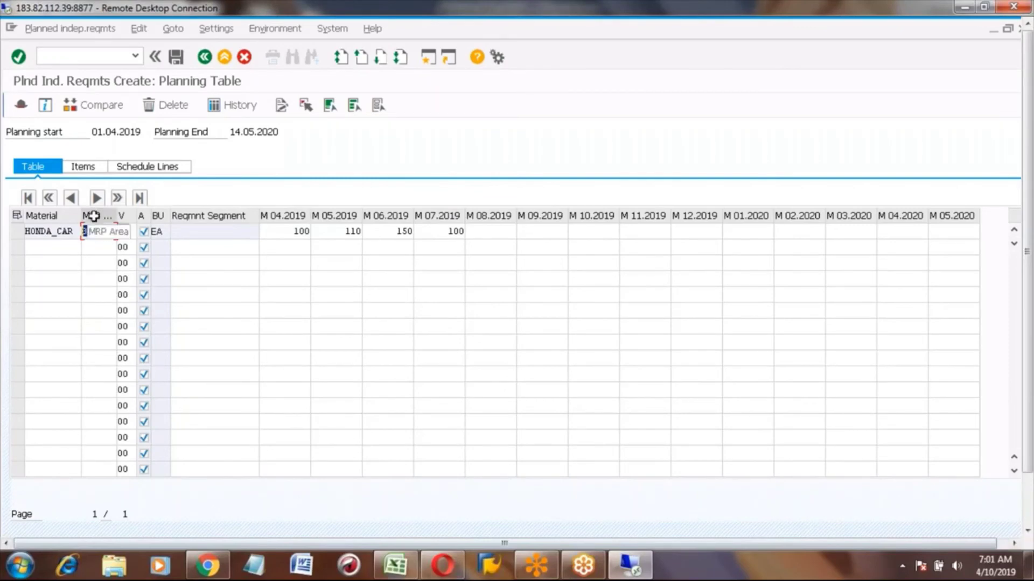
click(96, 248)
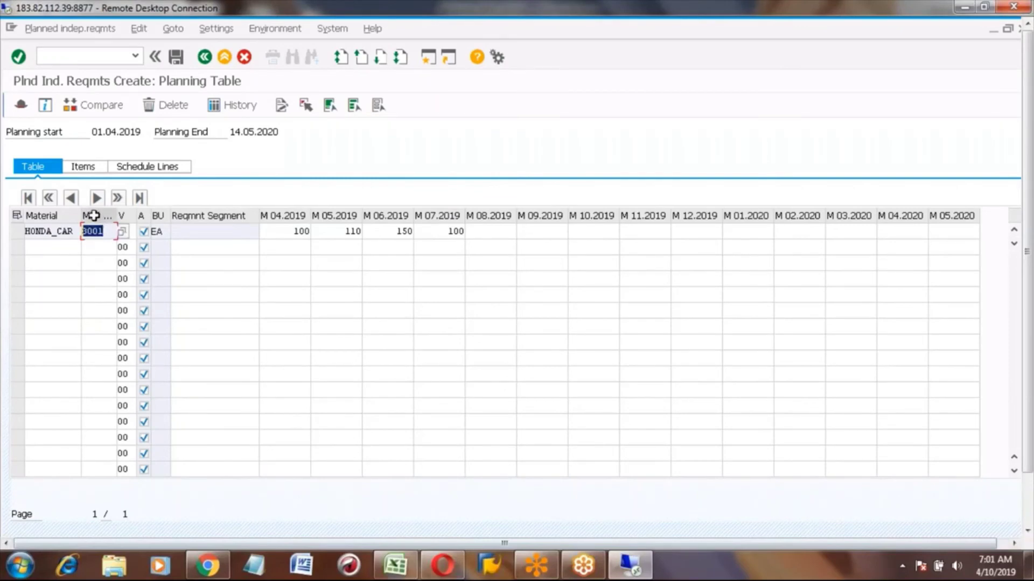
key(BackSpace)
text(3001)
key(shift+Left)
key(shift+Left)
key(shift+Left)
key(shift+Left)
Step: Check the HONDA_CAR quantities for months 04.2019 through 07.2019 and save the planned independent requirements
click(284, 231)
click(340, 231)
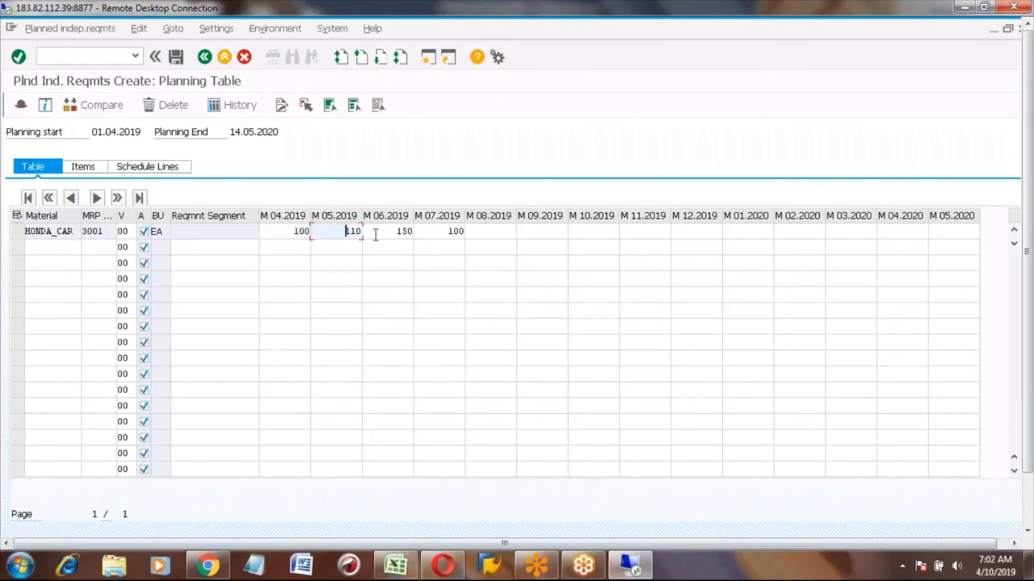
click(391, 231)
click(449, 233)
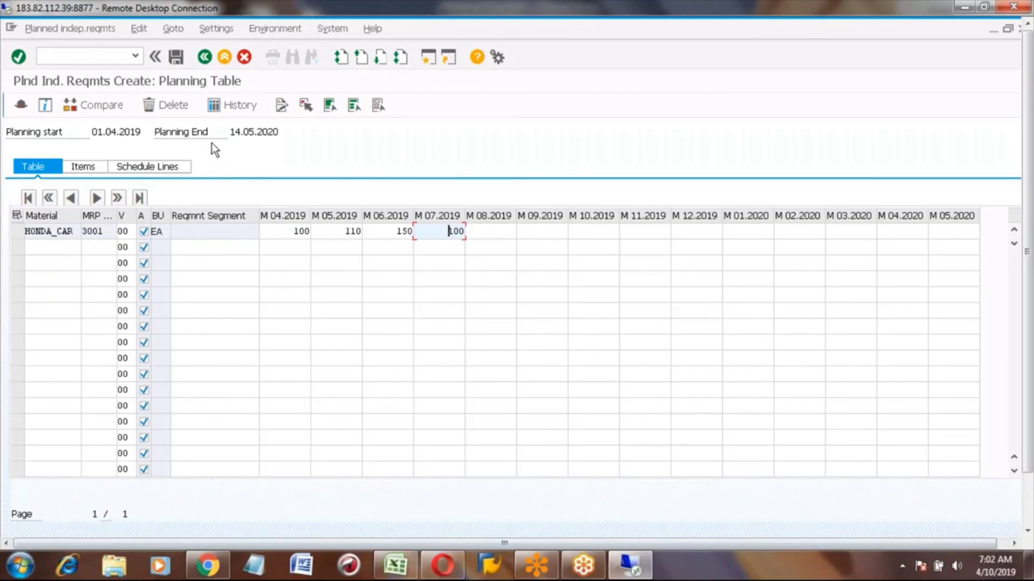
click(176, 56)
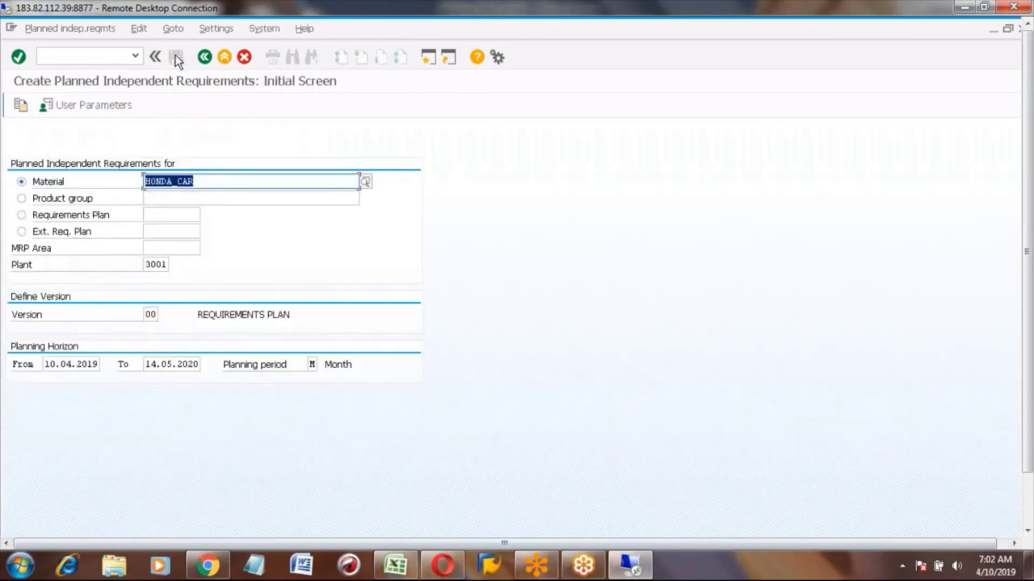